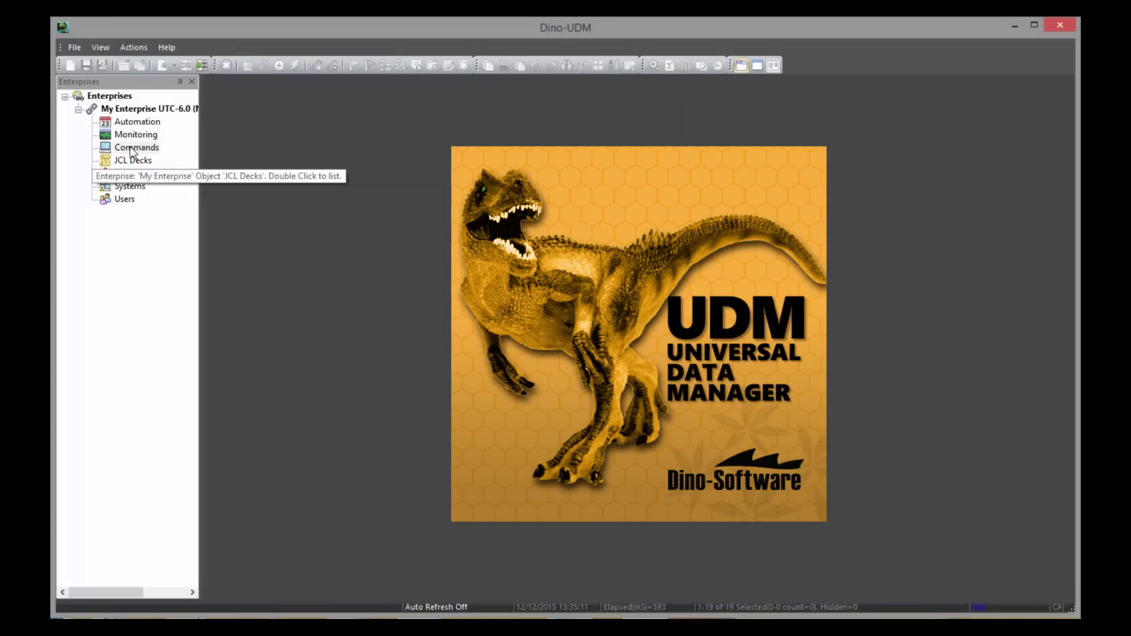
Open the saved Commands collection to view the $sample D SMS output from S0W1 and S0W2.
{"action": "left_click", "coordinate": [130, 149]}
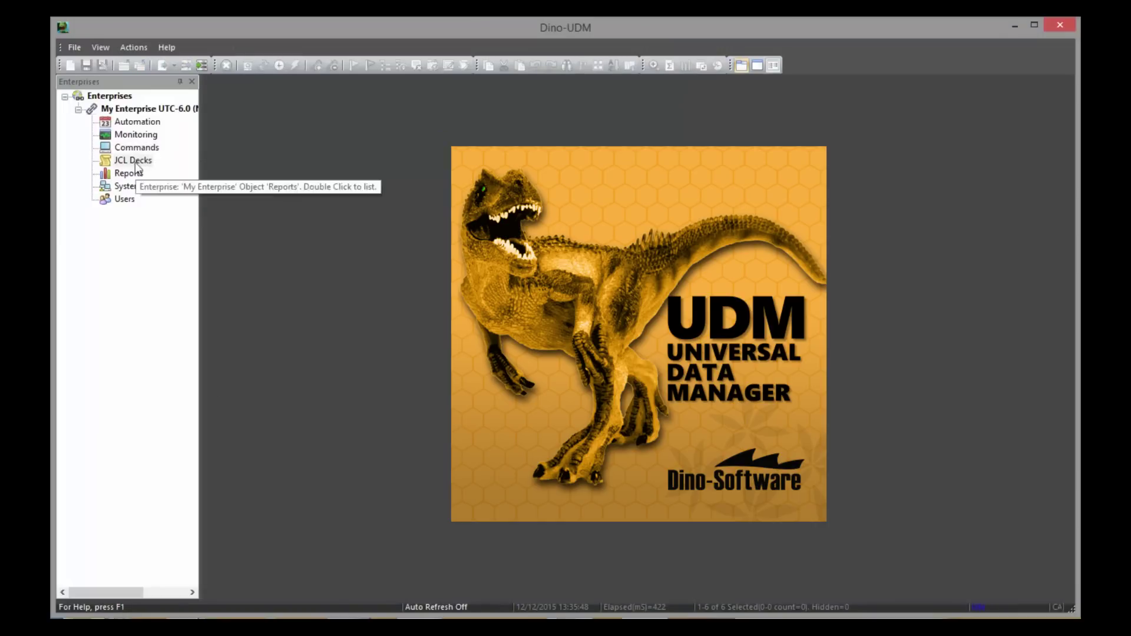
Browse the JCL Decks and Reports collections in the Enterprises tree.
{"action": "left_click", "coordinate": [133, 161]}
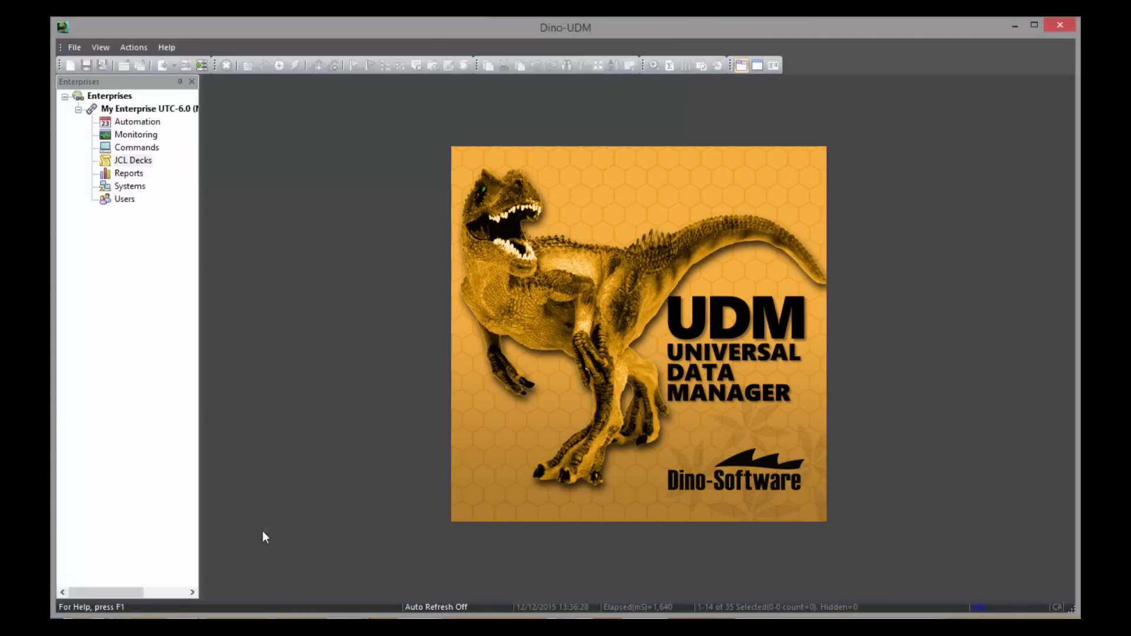
{"action": "left_click", "coordinate": [130, 176]}
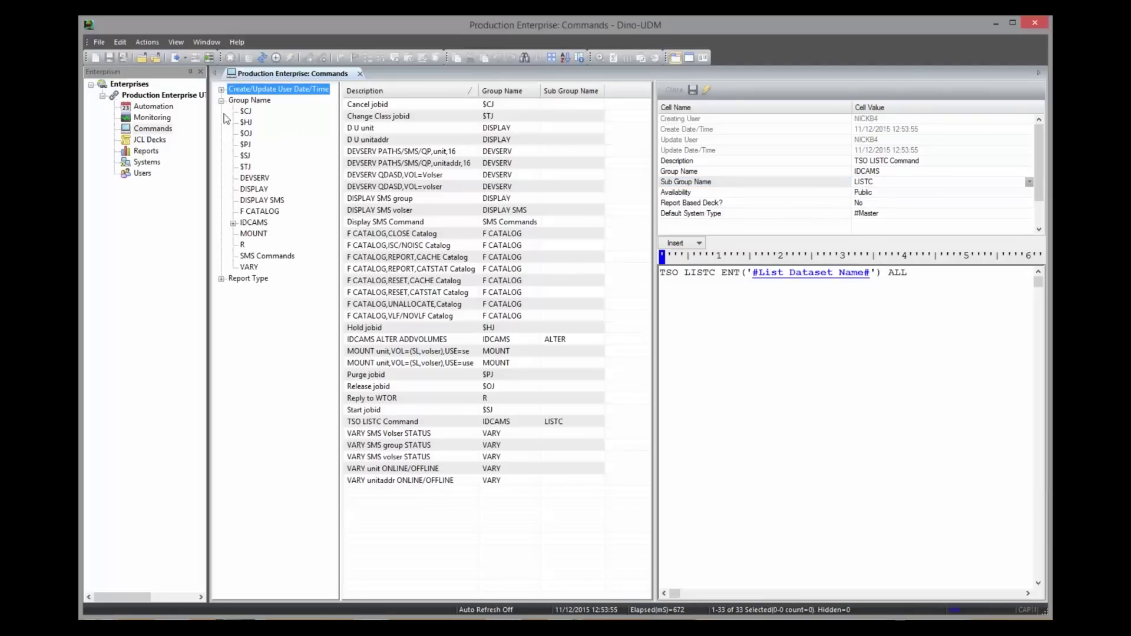
Run TSO LISTC from the IDCAMS > LISTC group on S0W1 and S0W2 for UDM0202.BASE.ASM.
{"action": "left_click", "coordinate": [233, 223]}
{"action": "left_click", "coordinate": [261, 244]}
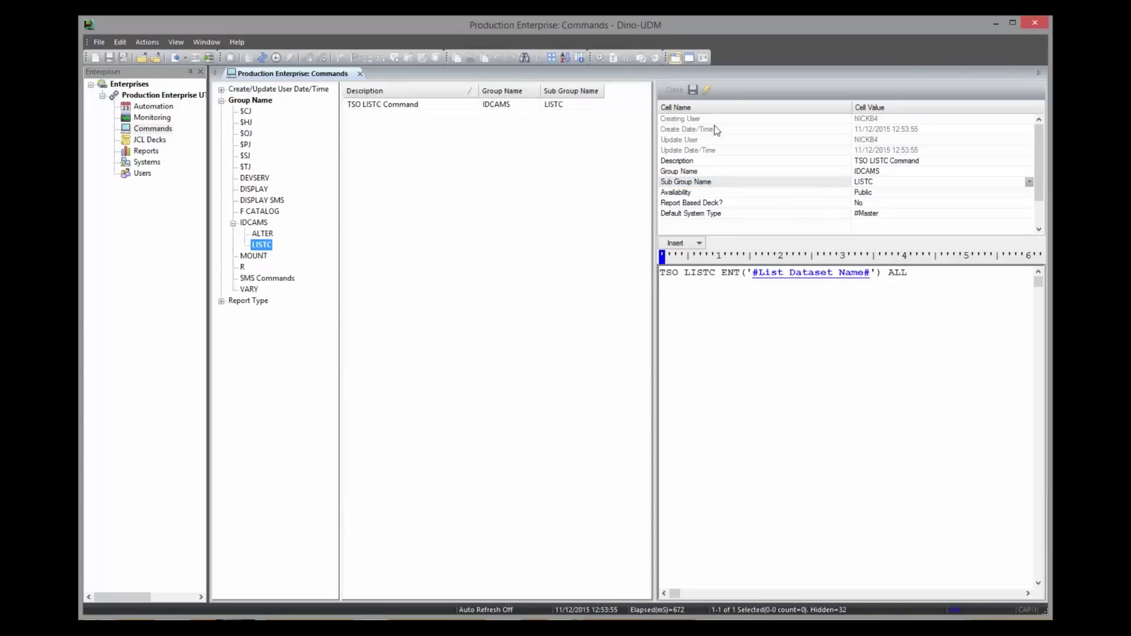
{"action": "left_click", "coordinate": [707, 92]}
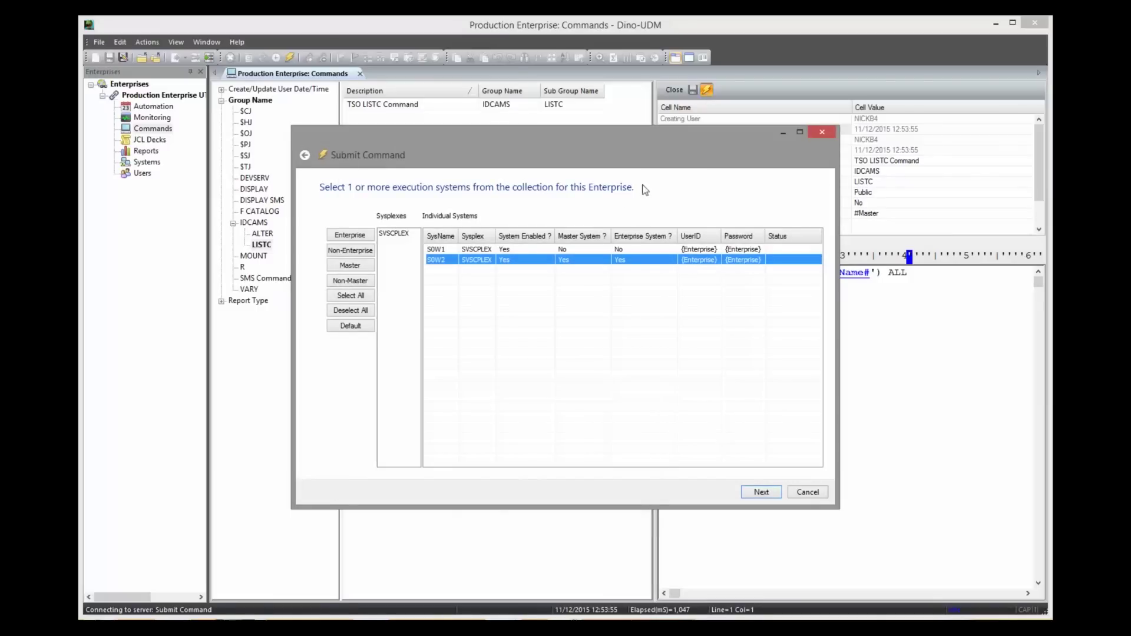
{"action": "left_click", "coordinate": [474, 250]}
{"action": "key", "text": "shift+Down"}
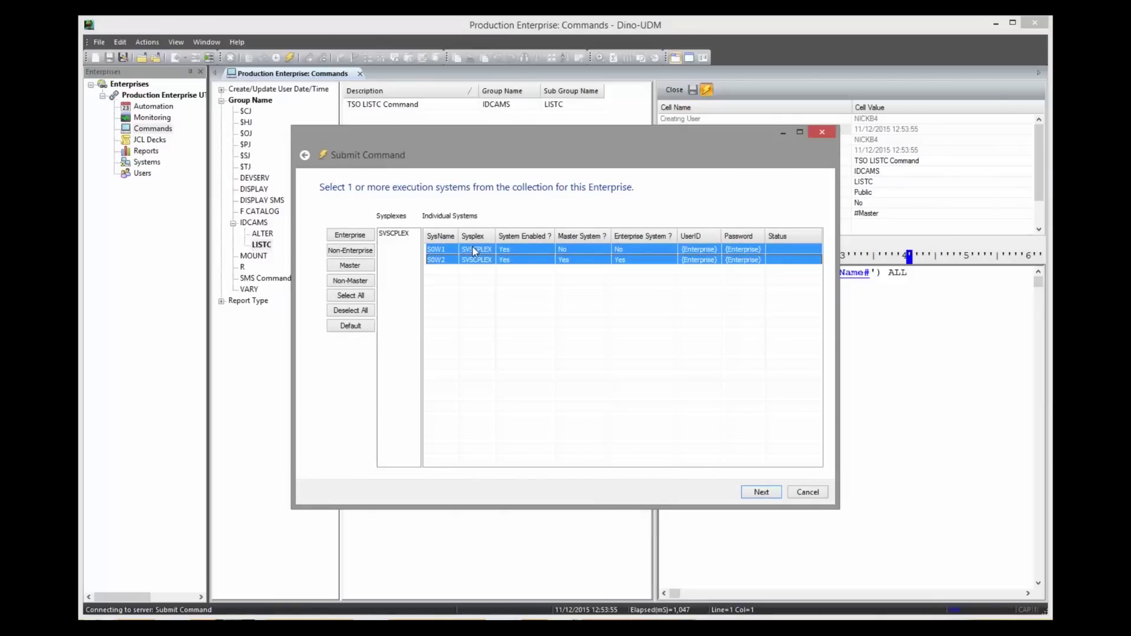
{"action": "left_click", "coordinate": [762, 490]}
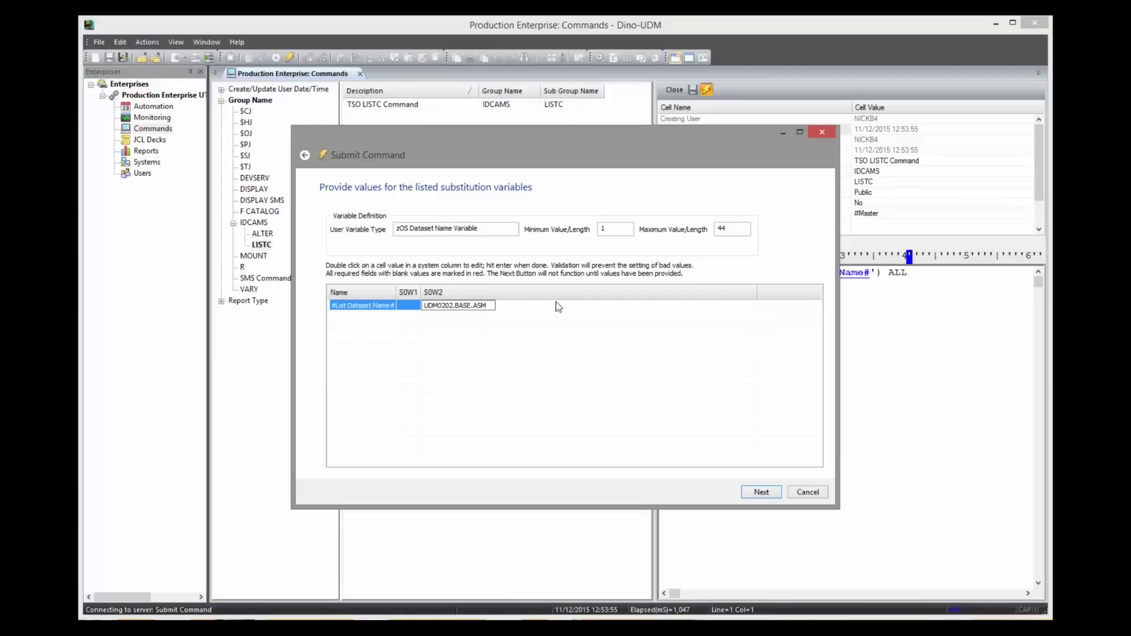
{"action": "left_click", "coordinate": [759, 493]}
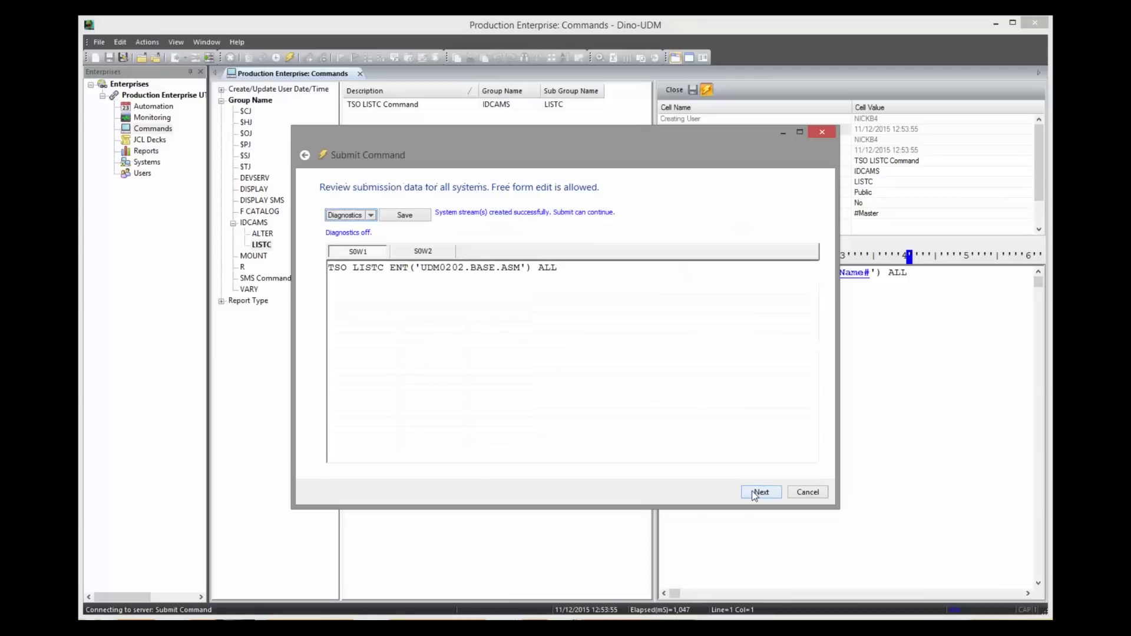
{"action": "left_click", "coordinate": [758, 493]}
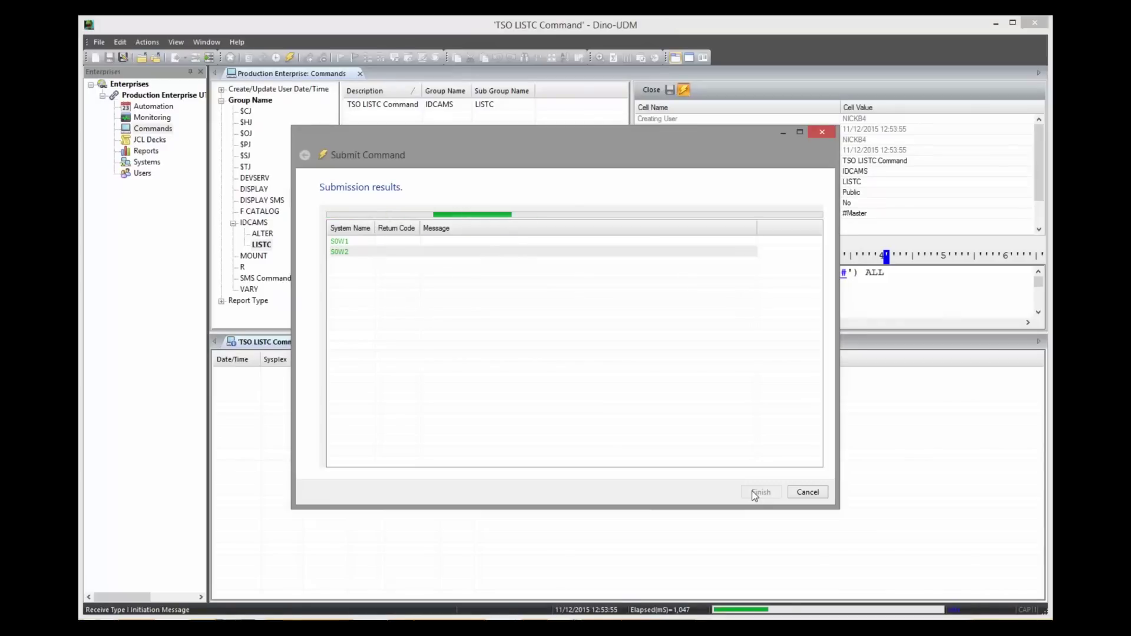
{"action": "left_click", "coordinate": [755, 492]}
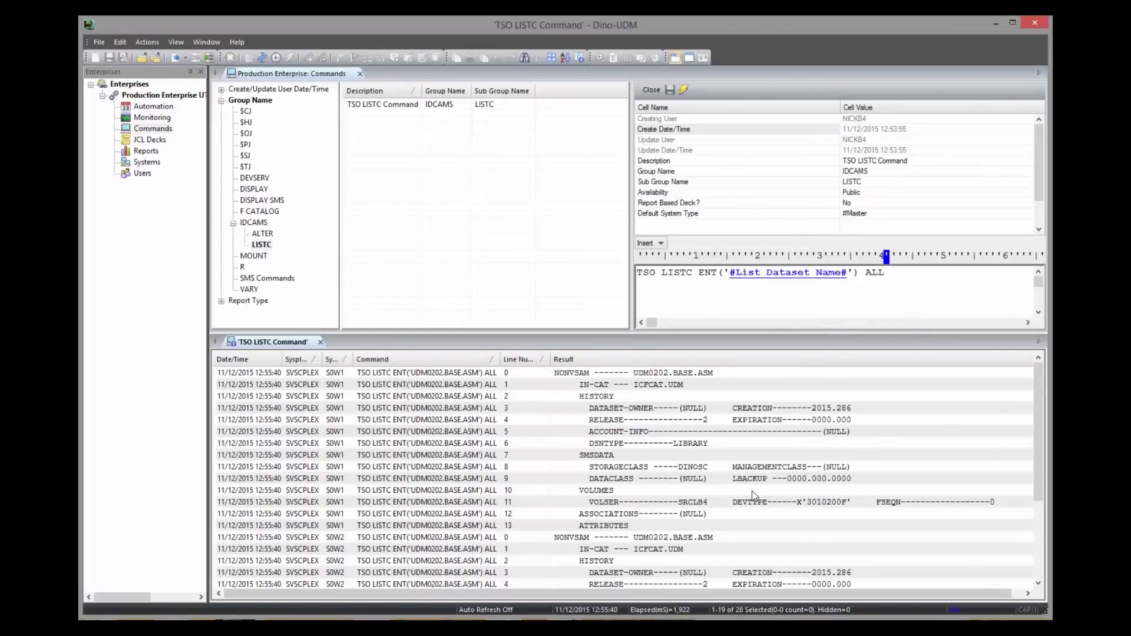
{"action": "left_click", "coordinate": [342, 372]}
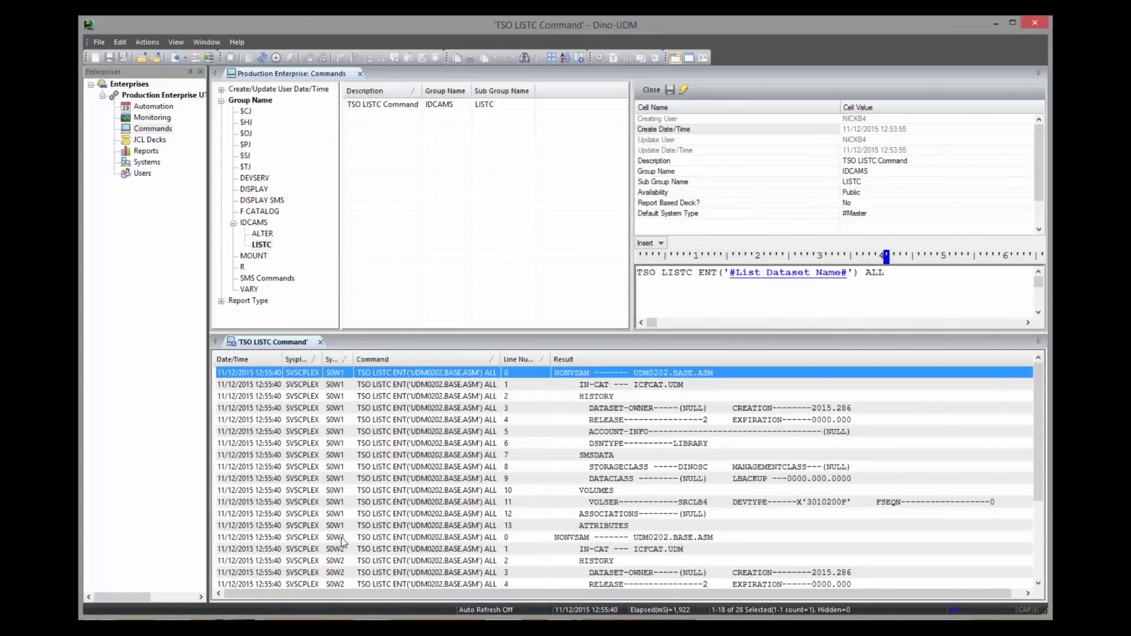
Submit the Compres PDS IEBCOPY deck for NICKB4.UDM.JCL to S0W2 and view its job log.
{"action": "left_click", "coordinate": [684, 90]}
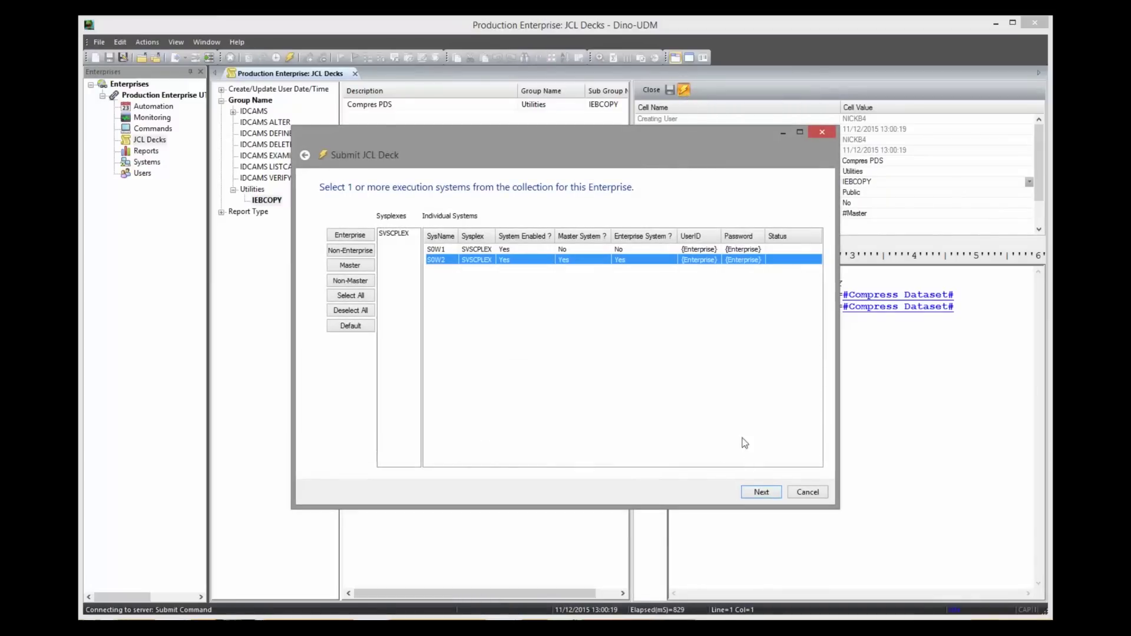
{"action": "left_click", "coordinate": [757, 493]}
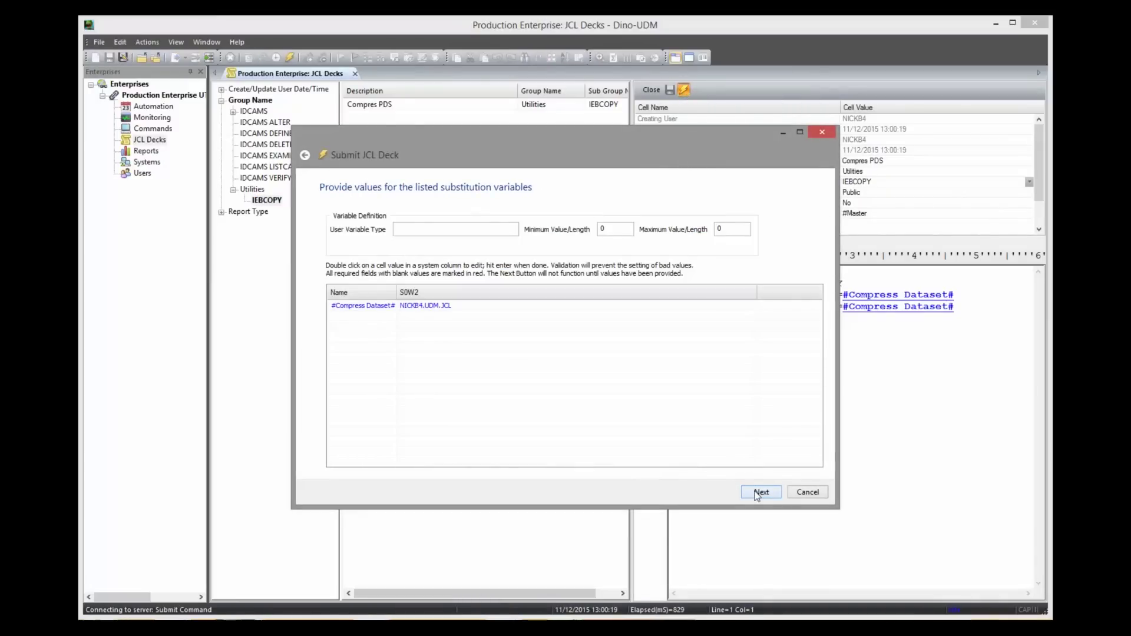
{"action": "left_click", "coordinate": [461, 305]}
{"action": "left_click", "coordinate": [759, 495]}
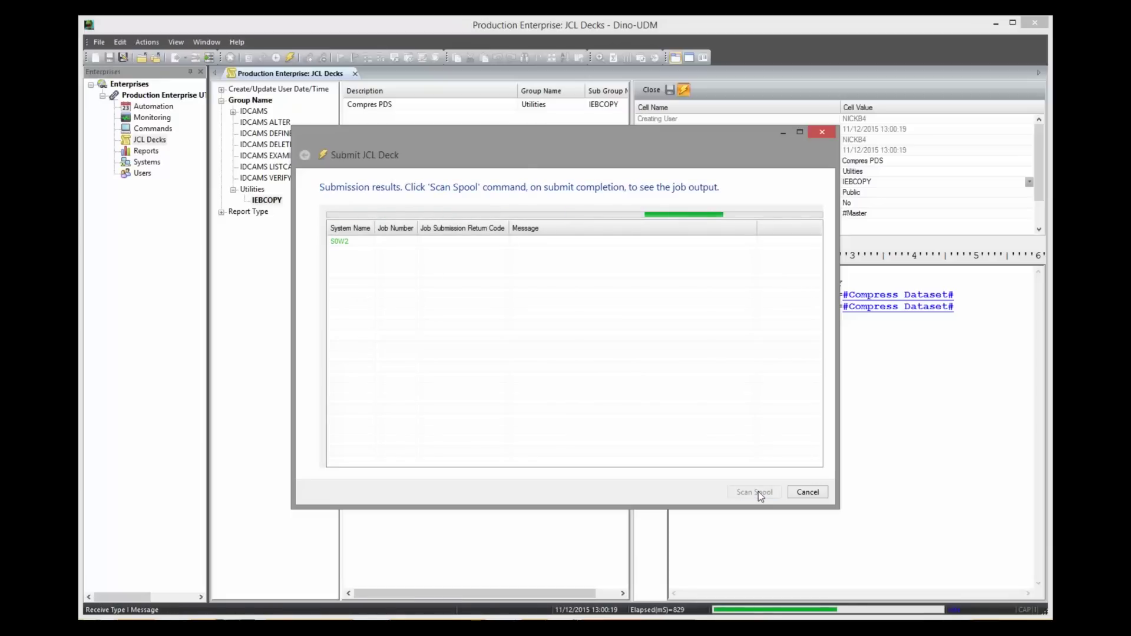
{"action": "left_click", "coordinate": [755, 492]}
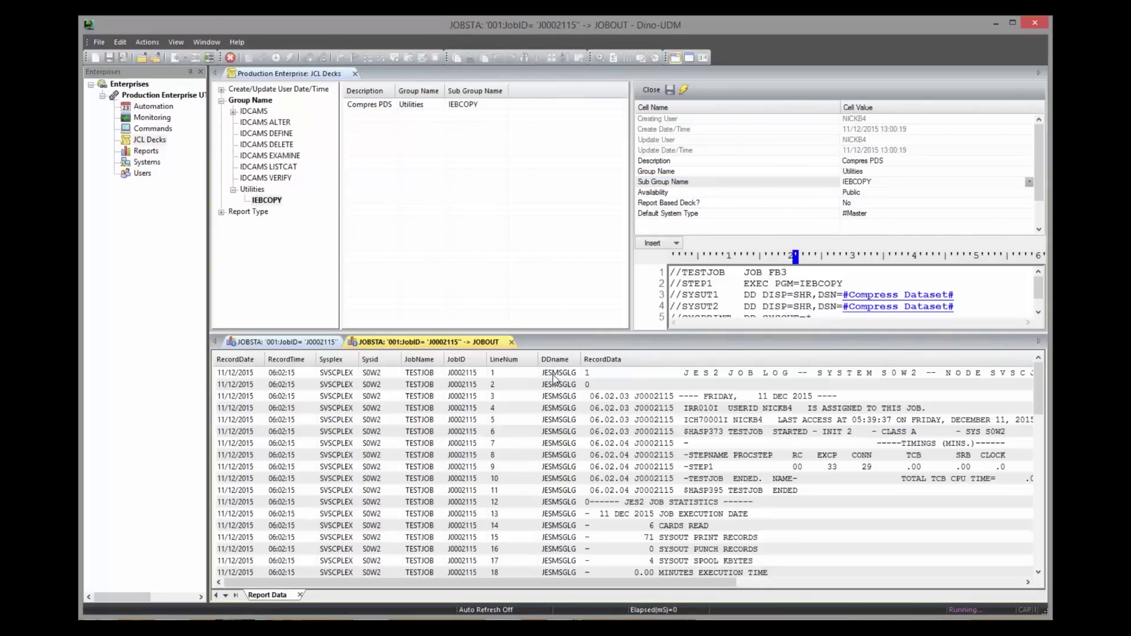
{"action": "left_click", "coordinate": [571, 409]}
{"action": "scroll", "coordinate": [573, 409], "scroll_direction": "down", "scroll_amount": 1}
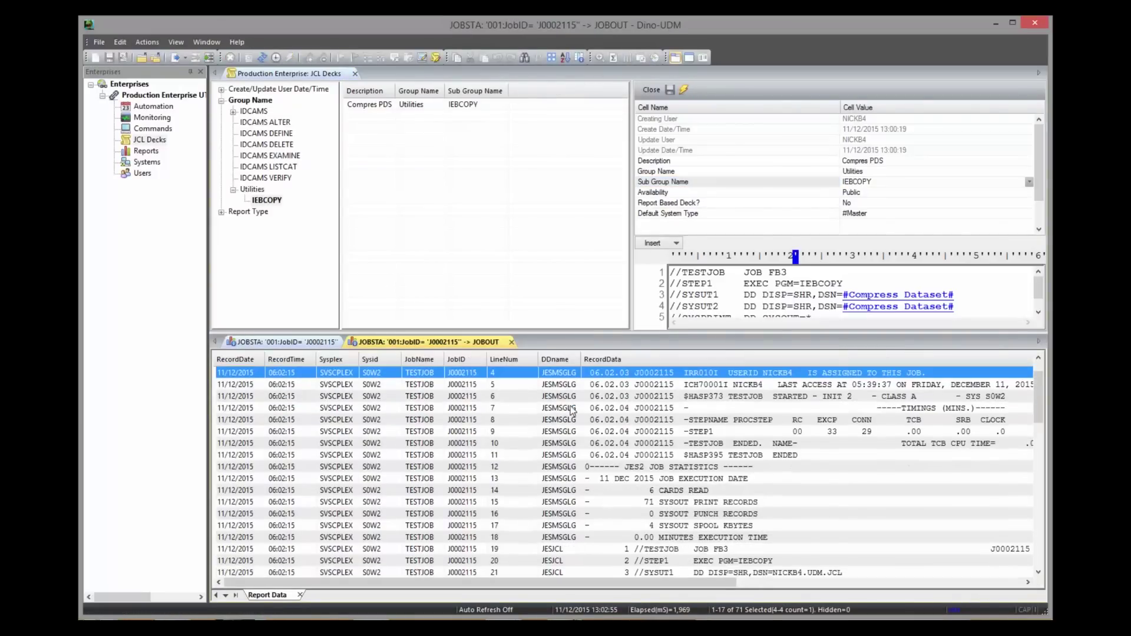
{"action": "scroll", "coordinate": [572, 409], "scroll_direction": "down", "scroll_amount": 1}
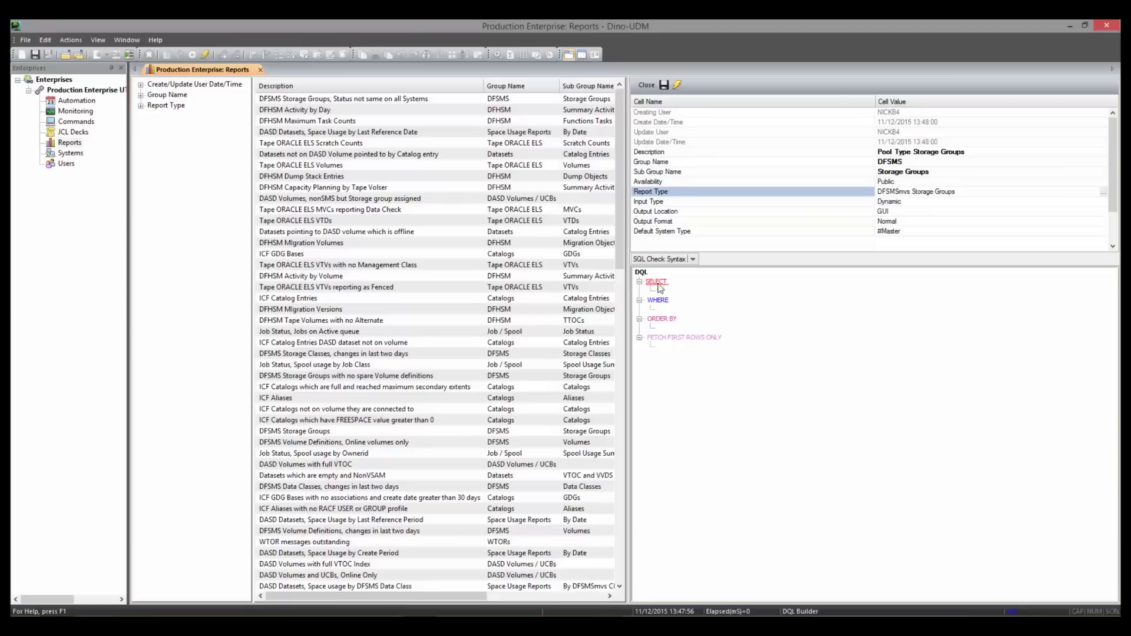
Filter reports to DFSMS > Storage Groups and select the Pool Type Storage Groups report.
{"action": "double_click", "coordinate": [658, 286]}
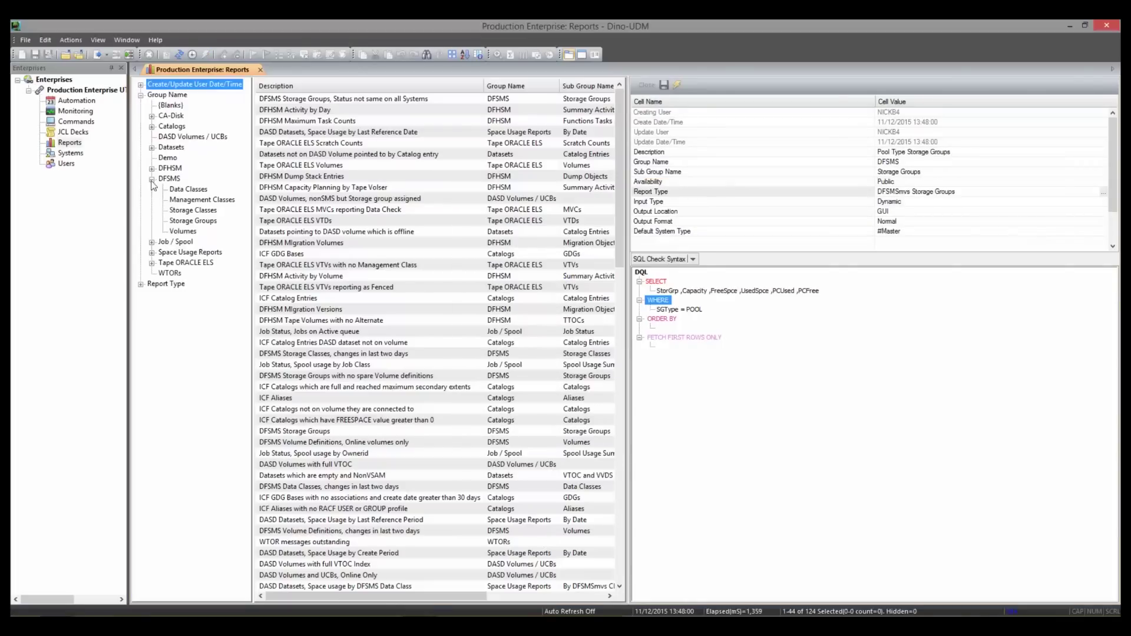
{"action": "left_click", "coordinate": [190, 222]}
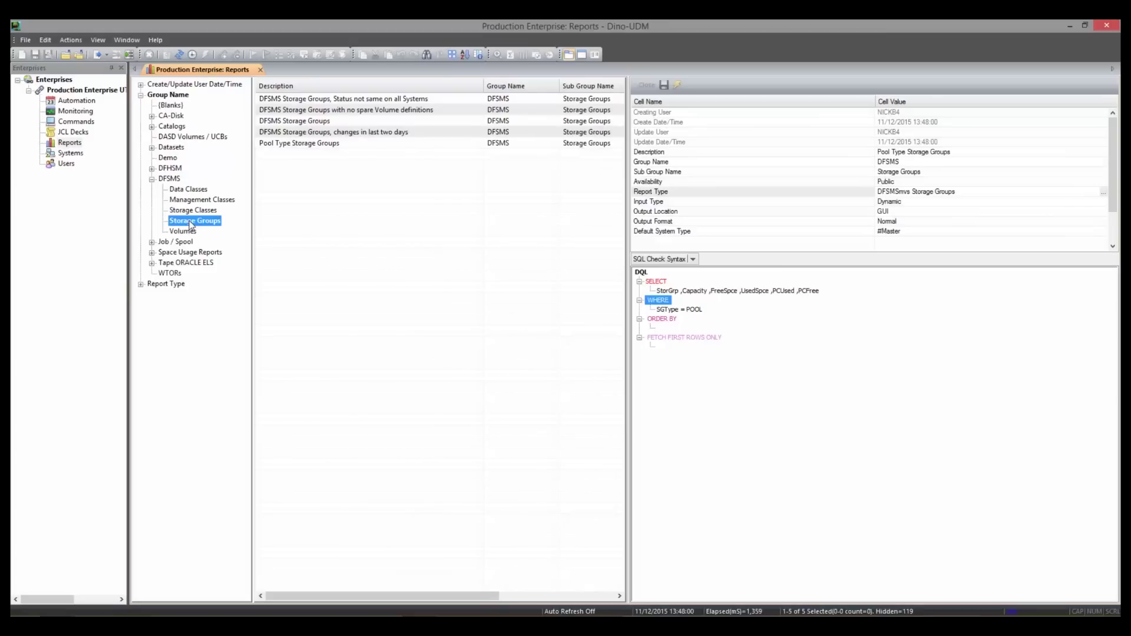
{"action": "left_click", "coordinate": [304, 145]}
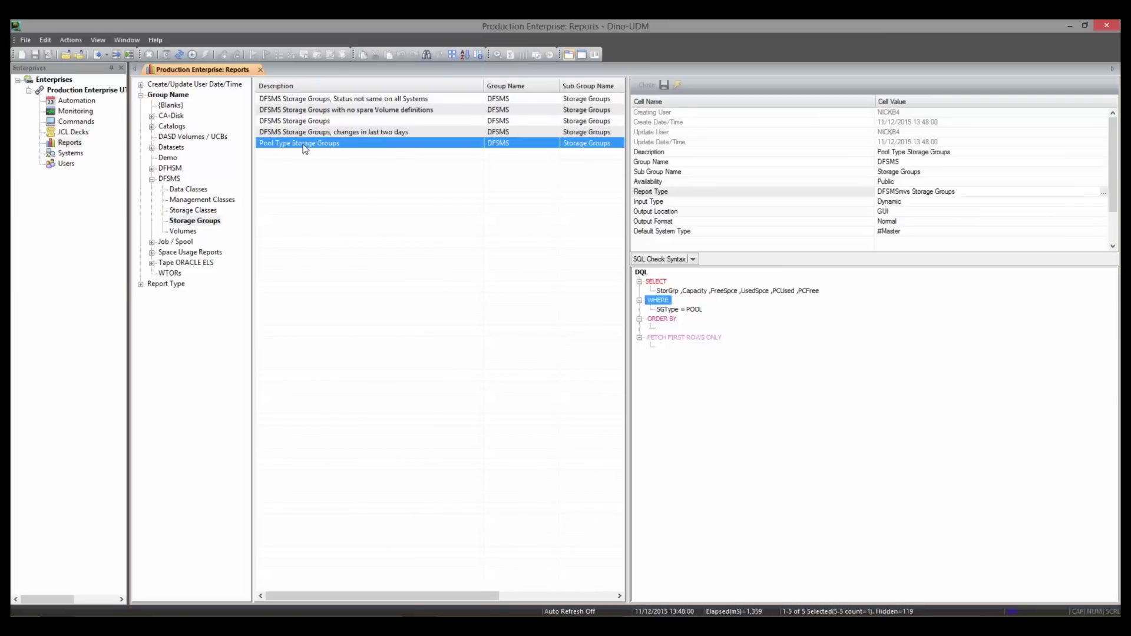
{"action": "left_click", "coordinate": [723, 86]}
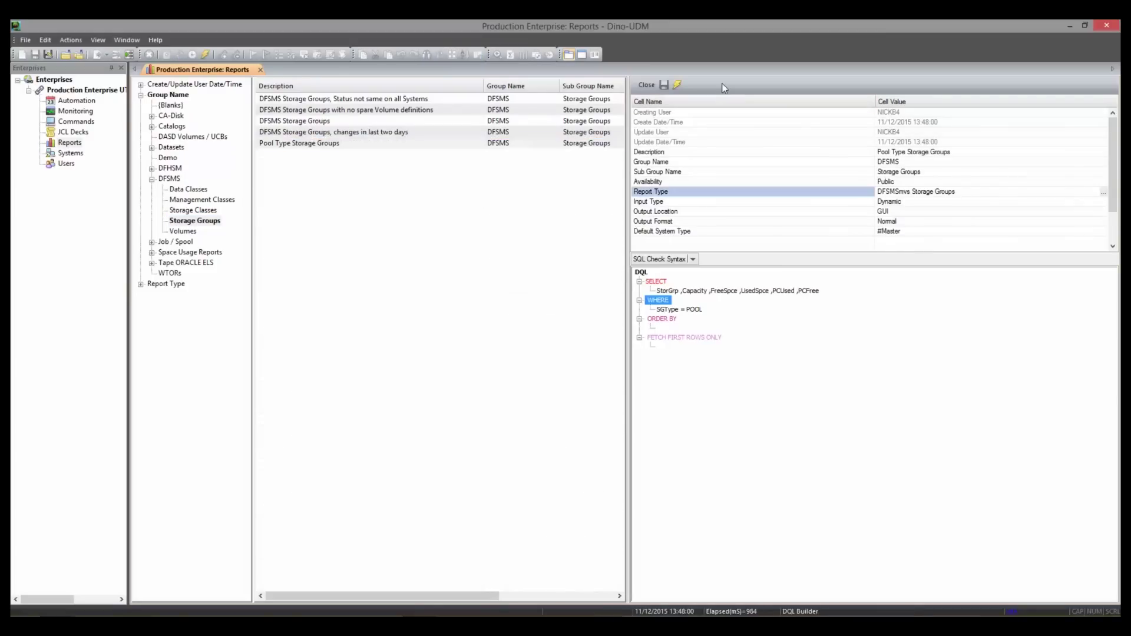
Run the report on S0W1 and S0W2 and view the combined capacity and free-space results.
{"action": "left_click", "coordinate": [677, 85]}
{"action": "left_click", "coordinate": [508, 254]}
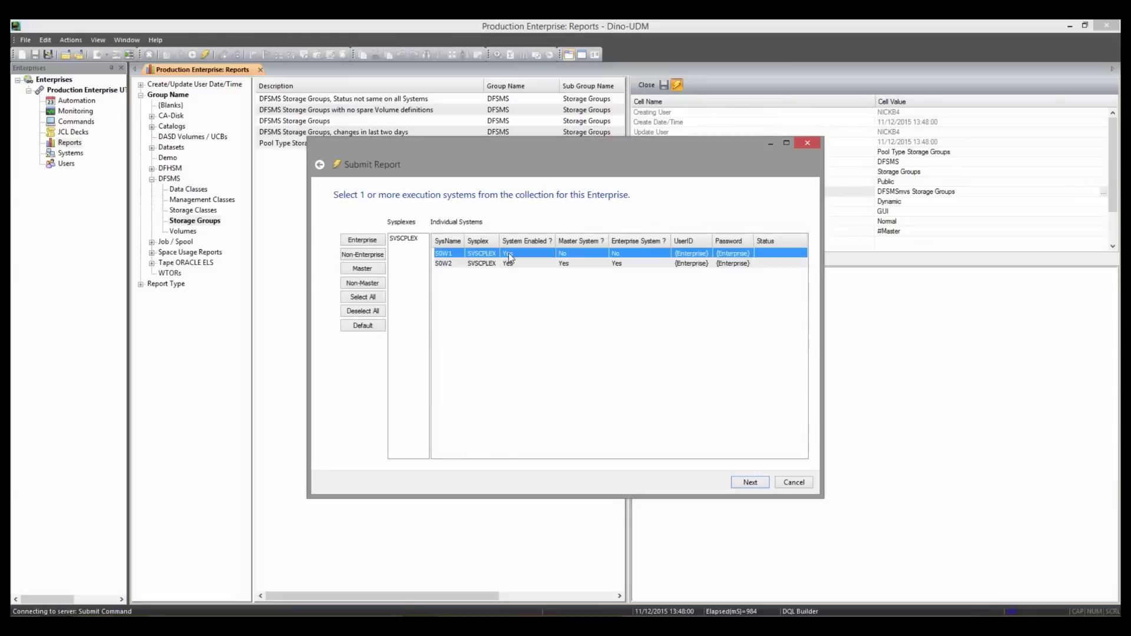
{"action": "key", "text": "shift+Down"}
{"action": "left_click", "coordinate": [748, 481]}
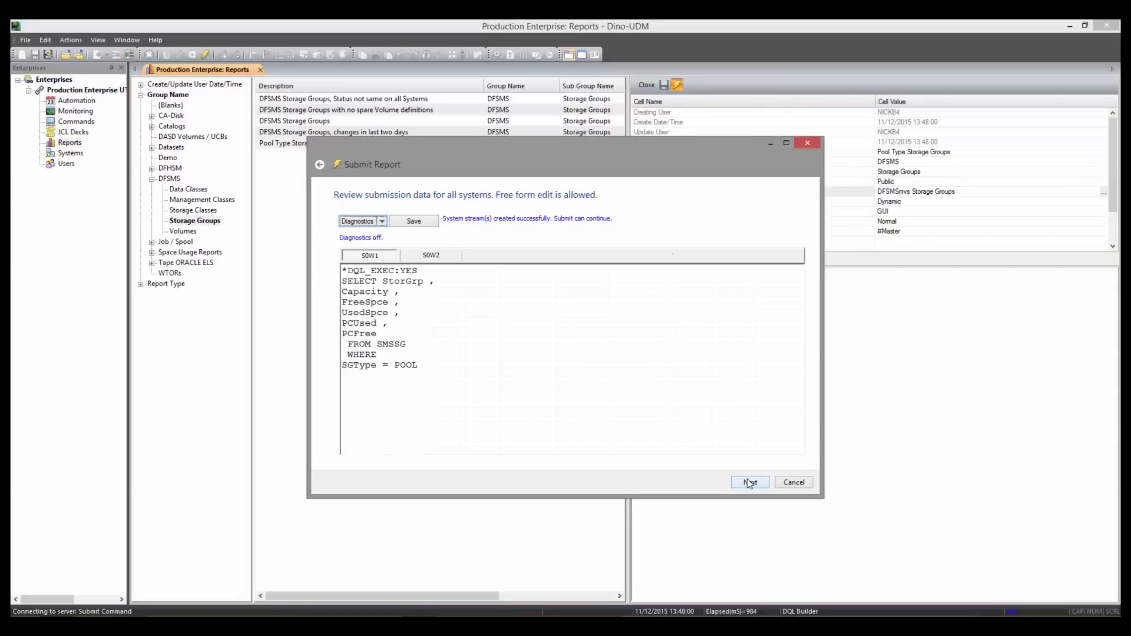
{"action": "left_click", "coordinate": [747, 482]}
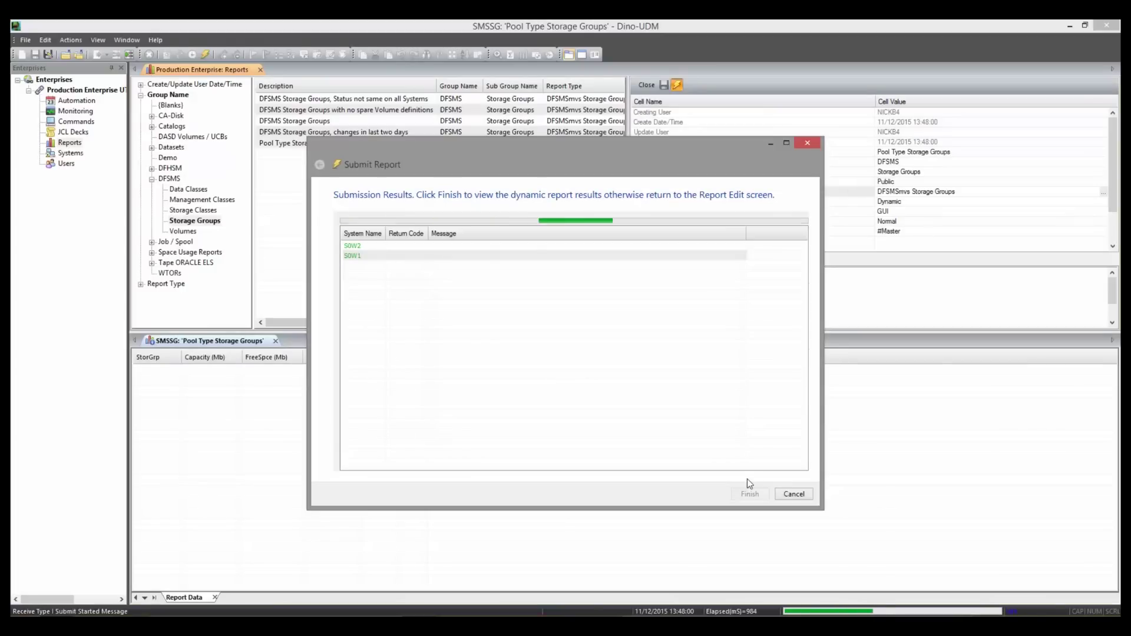
{"action": "left_click", "coordinate": [747, 481]}
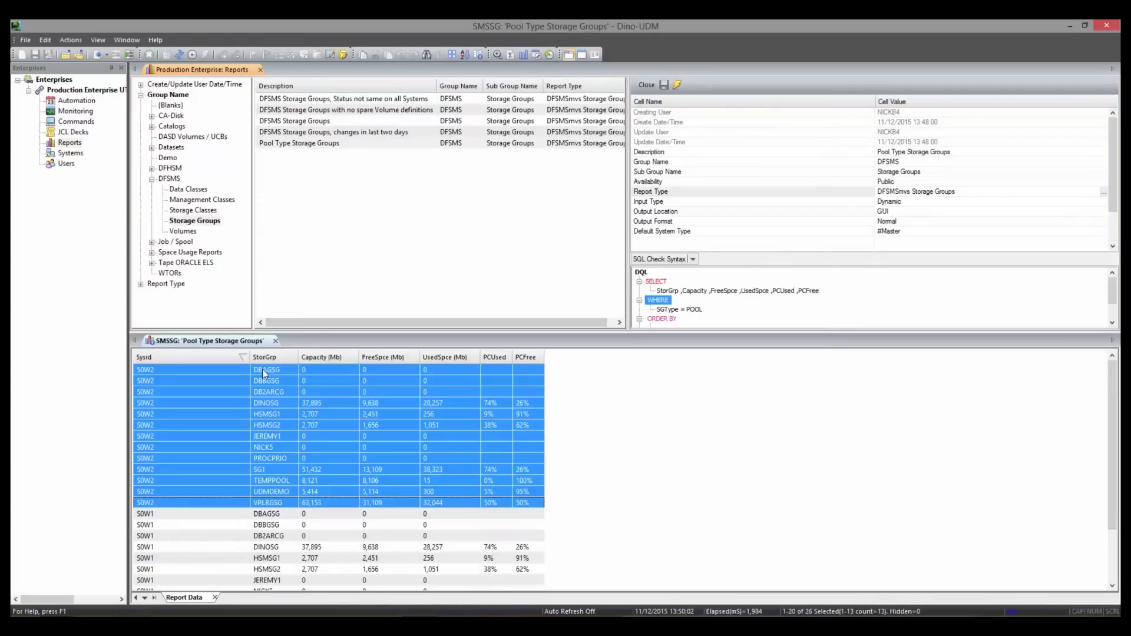
Generate a bar chart of the storage groups' PCUsed values.
{"action": "left_click", "coordinate": [524, 56]}
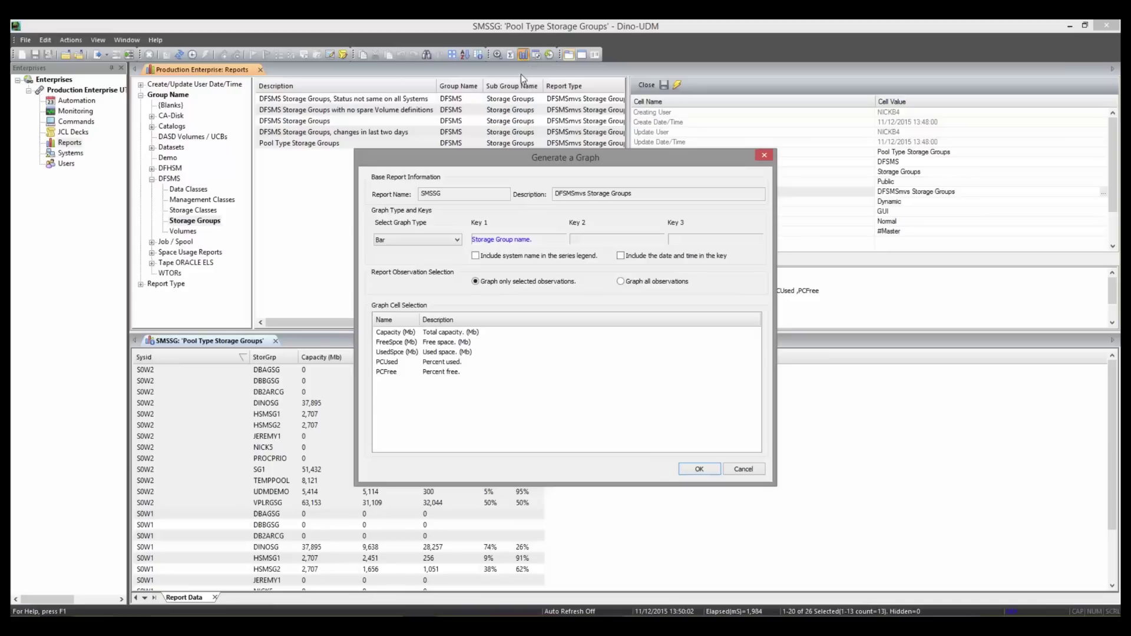
{"action": "left_click", "coordinate": [390, 364]}
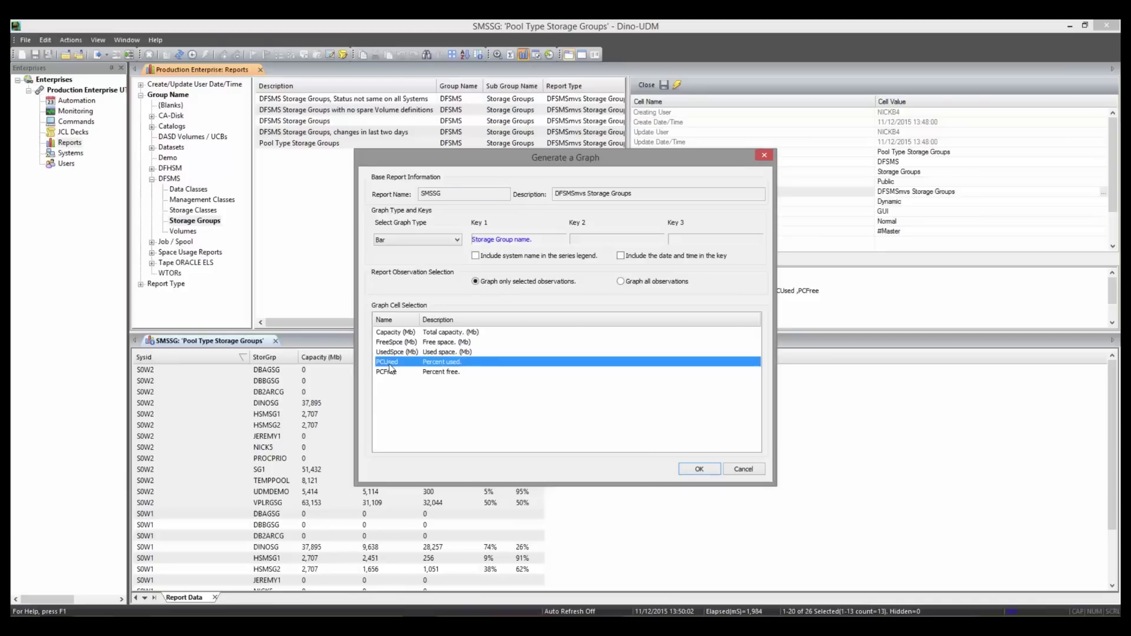
{"action": "left_click", "coordinate": [699, 470]}
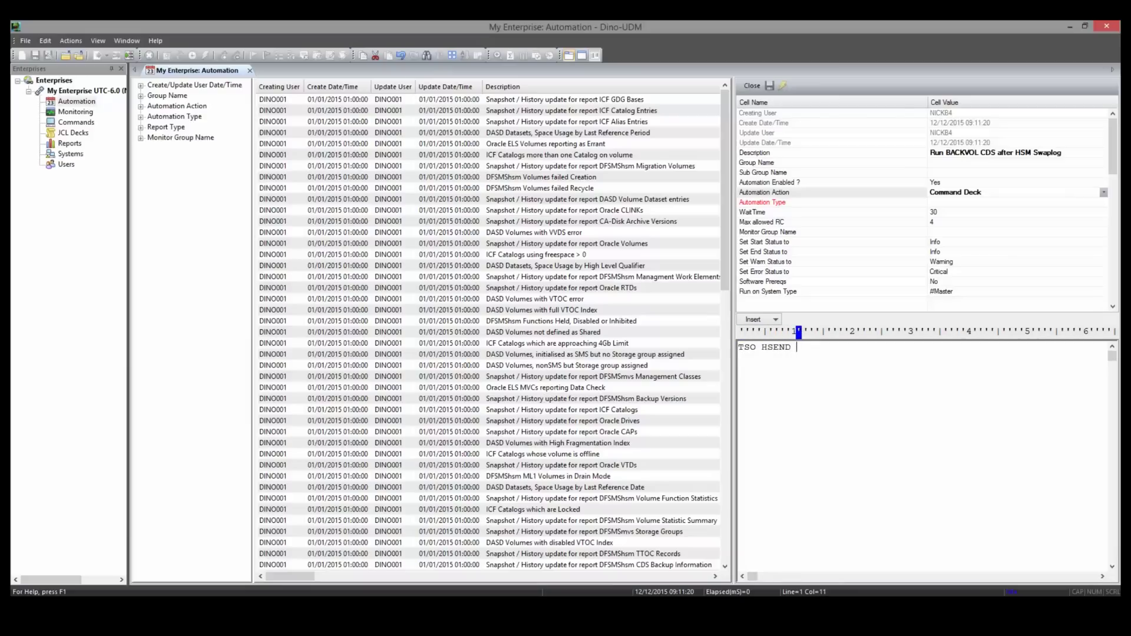
Make the rule trigger When Message issued, with Message ID ARC0027I.
{"action": "left_click", "coordinate": [777, 203]}
{"action": "left_click", "coordinate": [945, 229]}
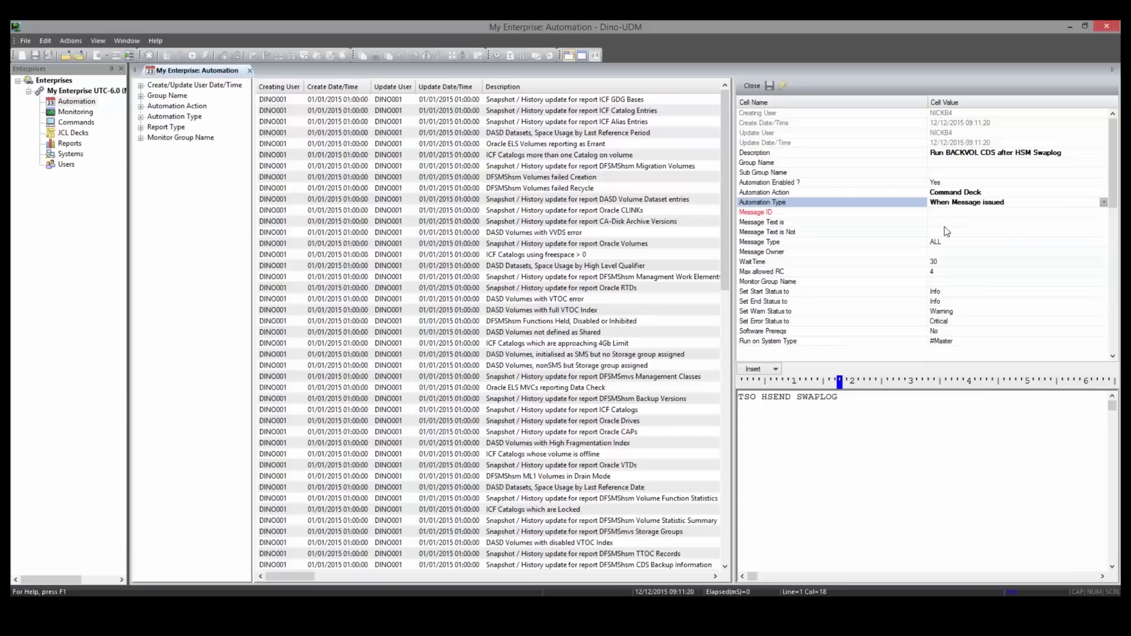
{"action": "left_click", "coordinate": [760, 215]}
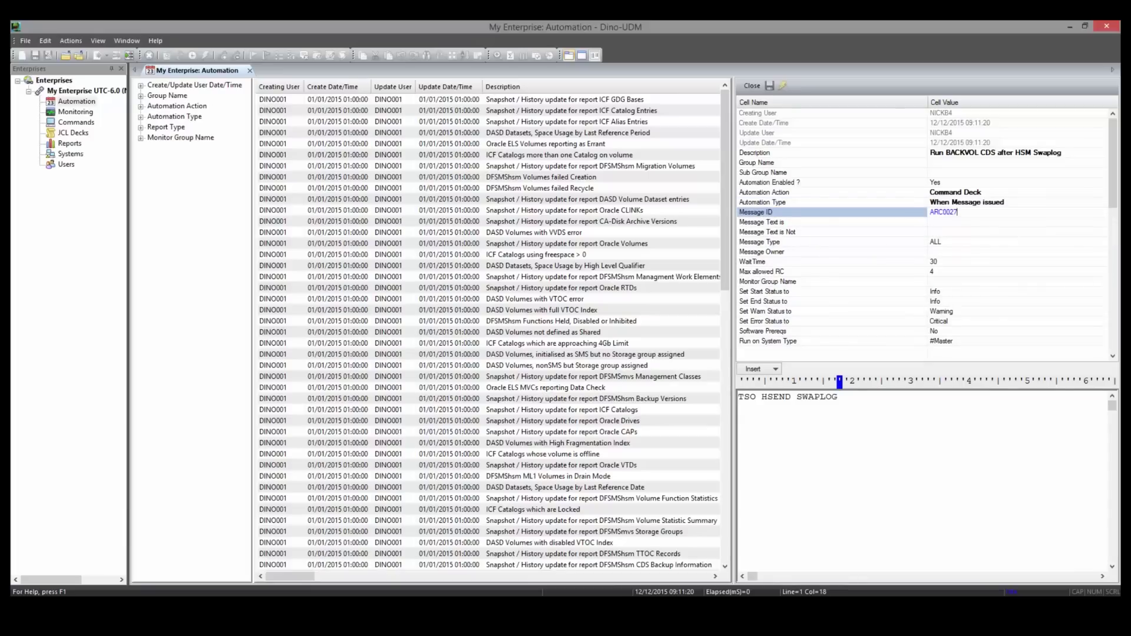
Set Run on System Type to *System and list the available systems S0W1 and S0W2.
{"action": "left_click", "coordinate": [779, 344]}
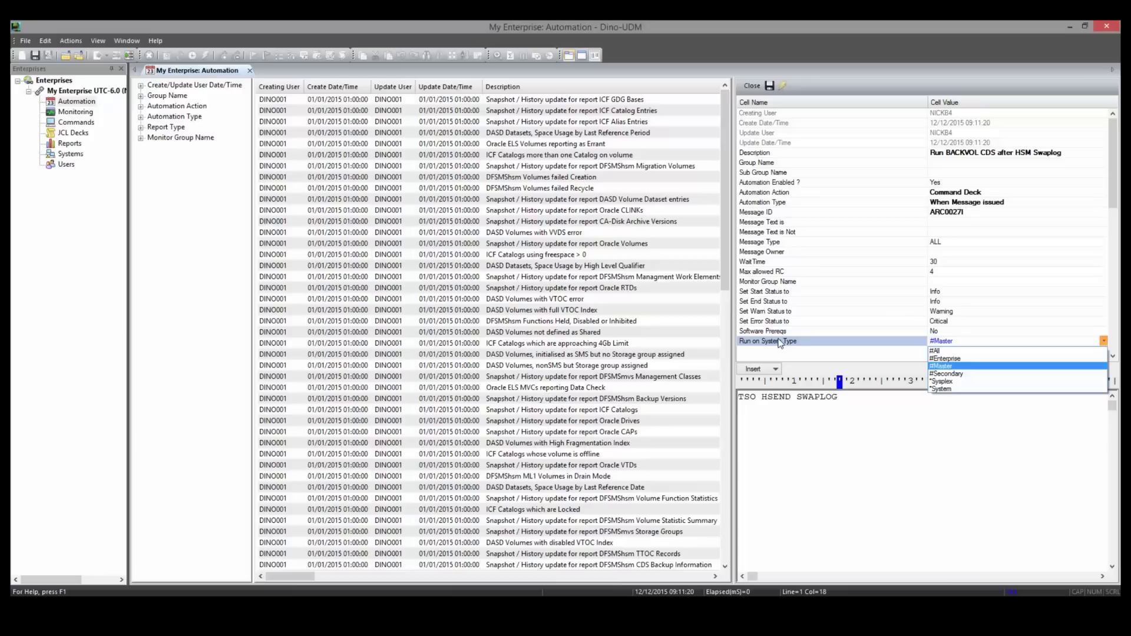
{"action": "left_click", "coordinate": [949, 390]}
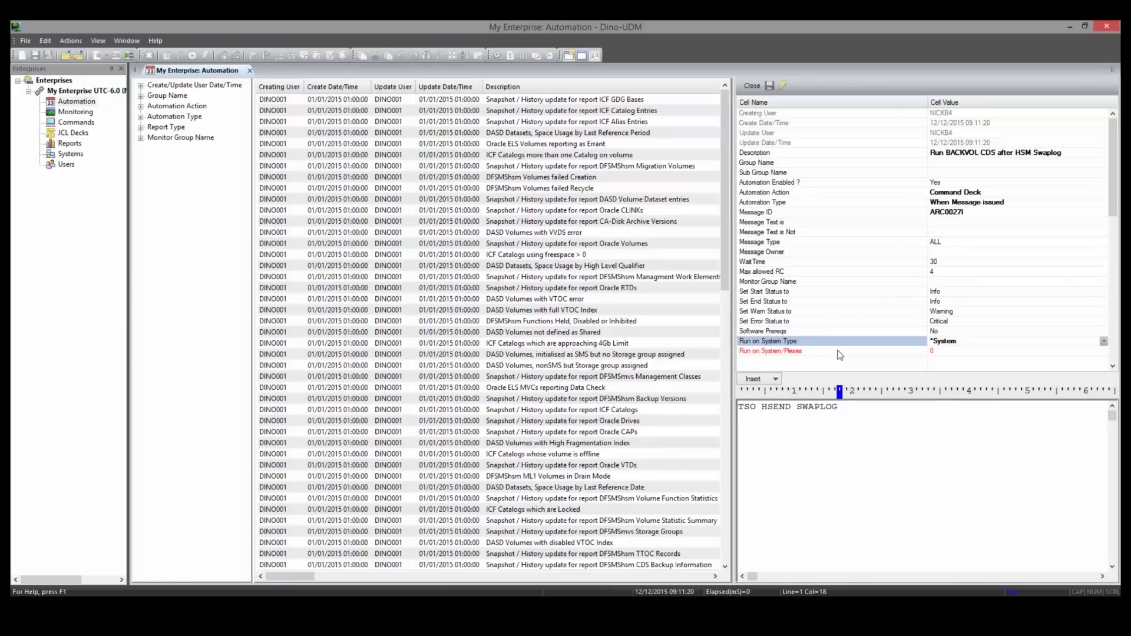
{"action": "left_click", "coordinate": [838, 354]}
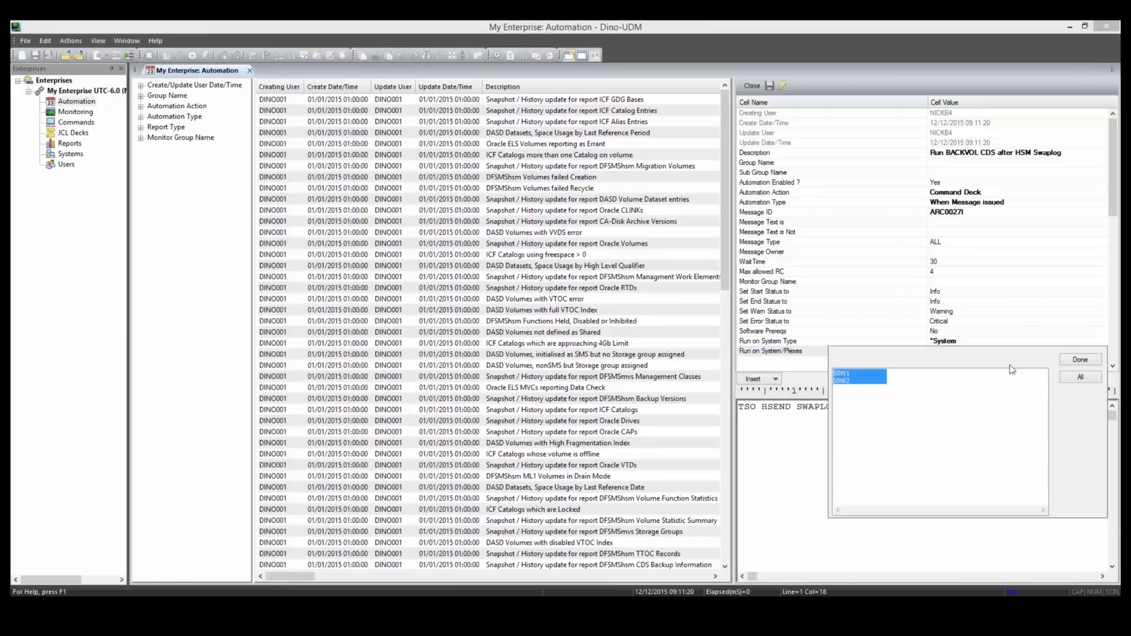